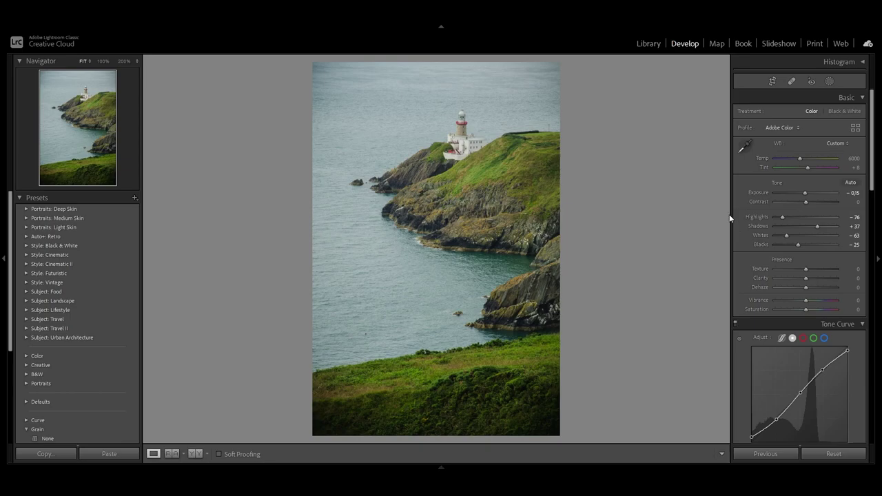
Step: Set Green Hue to -100 and lower Yellow Hue slightly for olive-golden grass
{"action": "scroll", "coordinate": [853, 236], "scroll_direction": "down", "scroll_amount": 5}
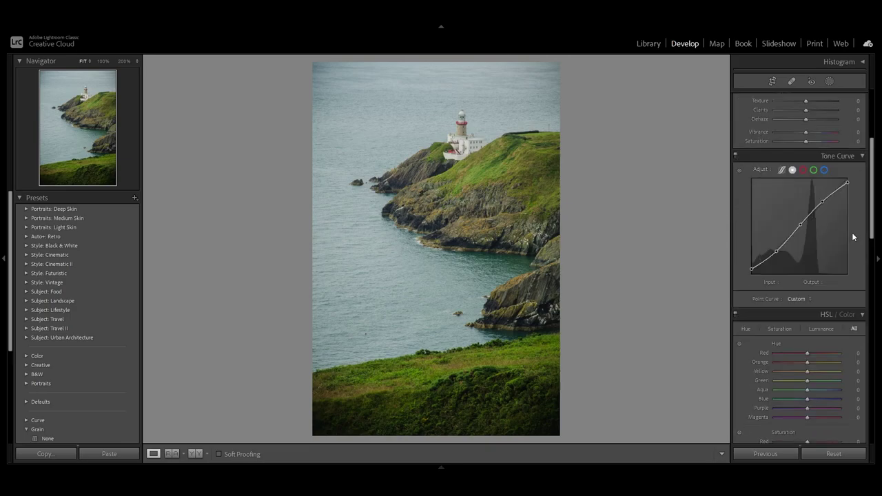
{"action": "scroll", "coordinate": [849, 231], "scroll_direction": "down", "scroll_amount": 10}
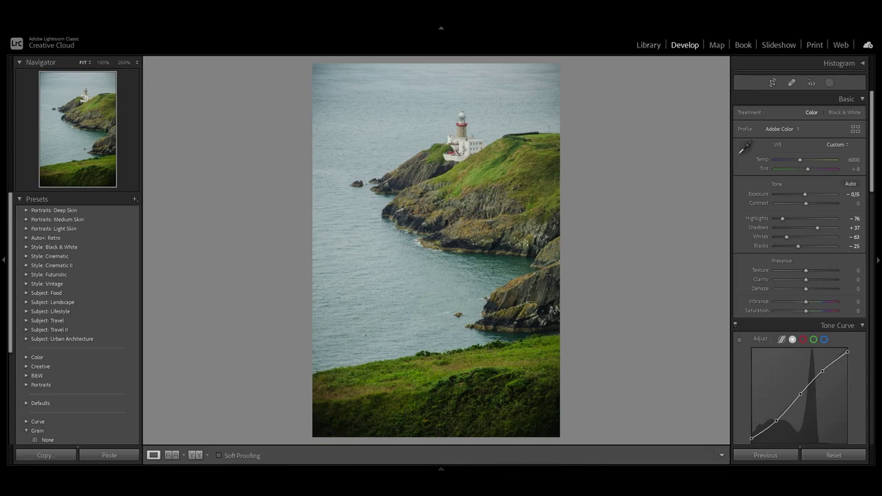
{"action": "scroll", "coordinate": [799, 276], "scroll_direction": "down", "scroll_amount": 5}
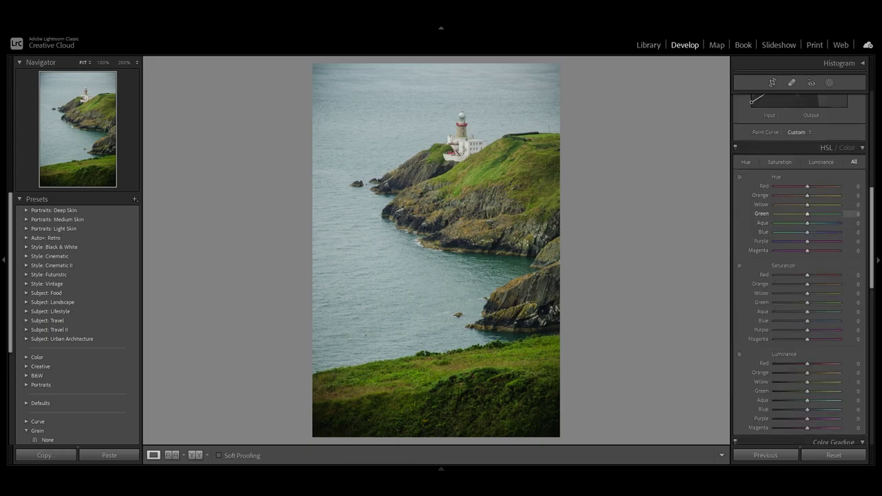
{"action": "left_click_drag", "start_coordinate": [806, 214], "coordinate": [763, 217]}
{"action": "left_click_drag", "start_coordinate": [807, 208], "coordinate": [799, 209]}
Step: Tint the shadows blue (Hue 211, Saturation 15) and the midtones warm yellow (Hue 51, Saturation 21)
{"action": "scroll", "coordinate": [797, 205], "scroll_direction": "down", "scroll_amount": 5}
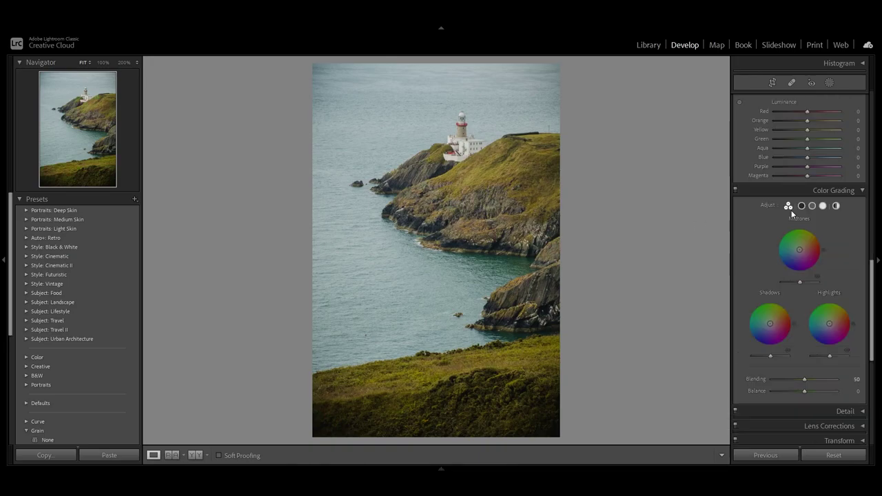
{"action": "left_click", "coordinate": [801, 207]}
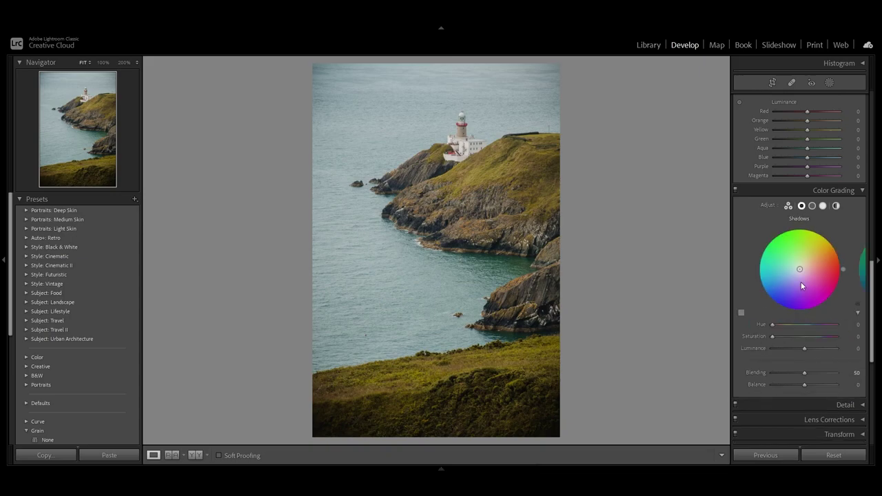
{"action": "left_click_drag", "start_coordinate": [799, 272], "coordinate": [793, 274]}
{"action": "left_click_drag", "start_coordinate": [811, 326], "coordinate": [785, 343]}
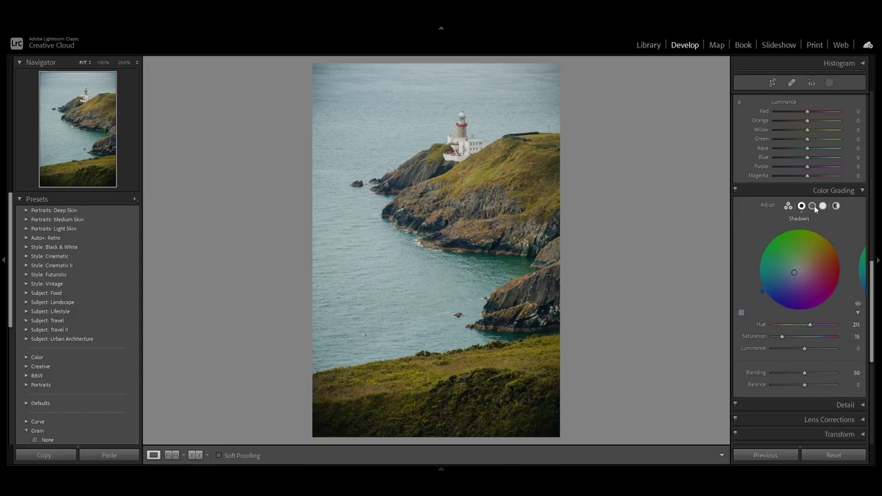
{"action": "left_click", "coordinate": [814, 207]}
{"action": "left_click_drag", "start_coordinate": [772, 325], "coordinate": [786, 337]}
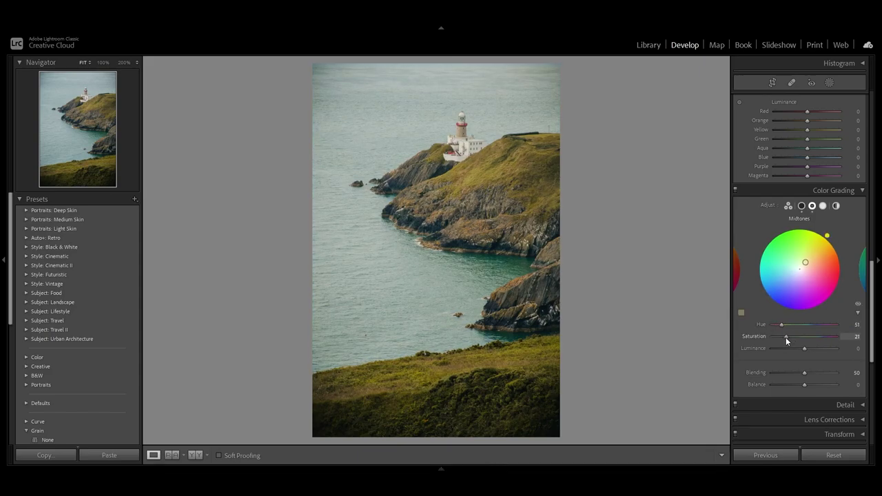
Step: Scroll the right panel and expand the Histogram panel at the top
{"action": "scroll", "coordinate": [753, 321], "scroll_direction": "down", "scroll_amount": 6}
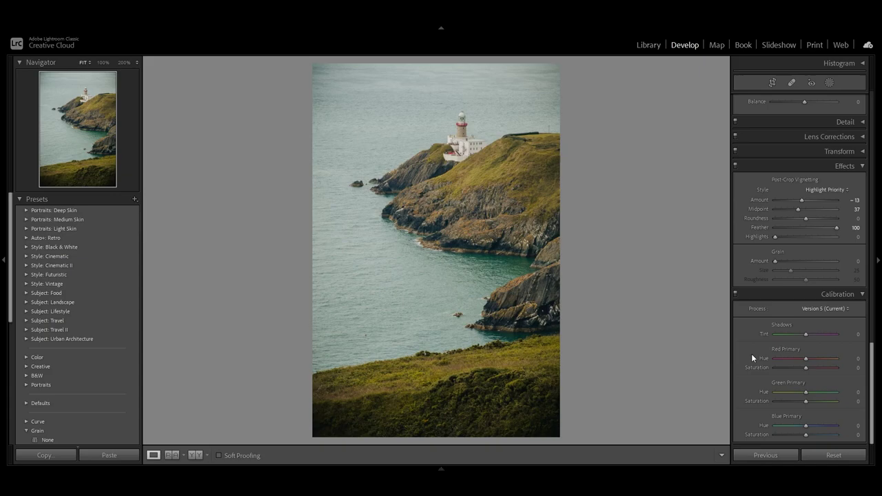
{"action": "left_click", "coordinate": [861, 64]}
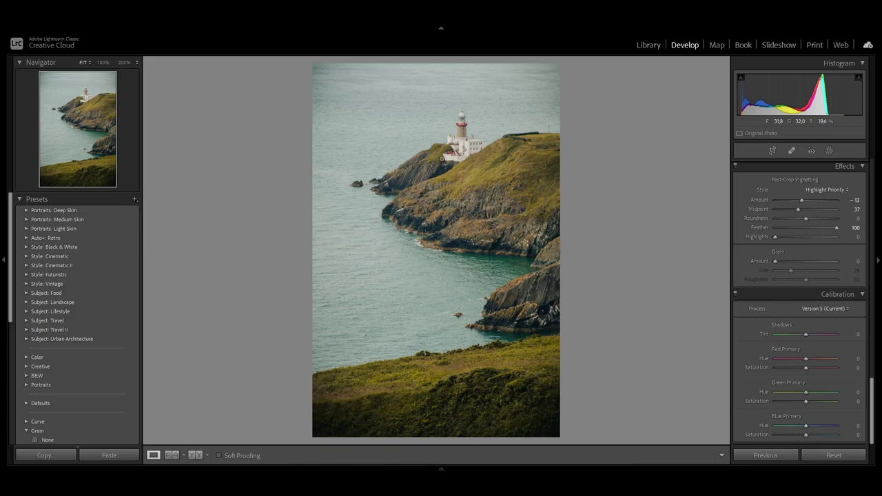
Step: Set Calibration Red Primary Hue +15, Green Primary Hue -15 and Blue Primary Hue -100
{"action": "left_click_drag", "start_coordinate": [806, 359], "coordinate": [810, 358]}
{"action": "left_click_drag", "start_coordinate": [806, 392], "coordinate": [802, 391]}
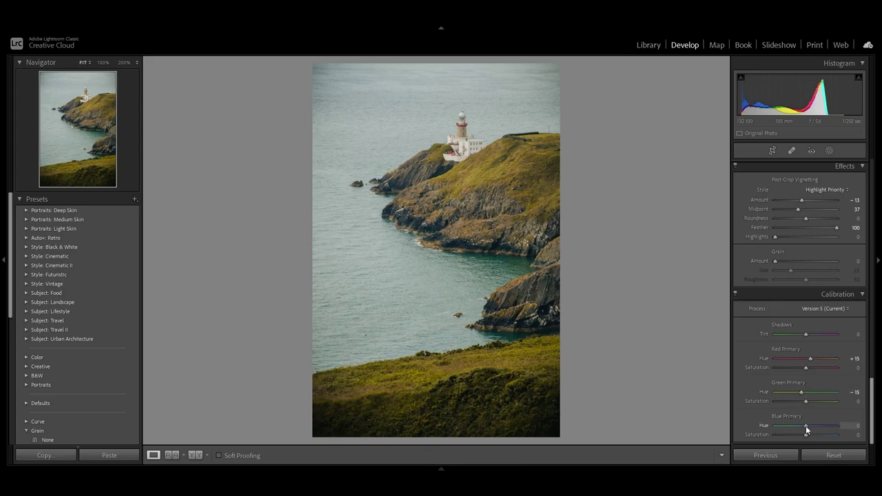
{"action": "left_click_drag", "start_coordinate": [806, 425], "coordinate": [763, 430]}
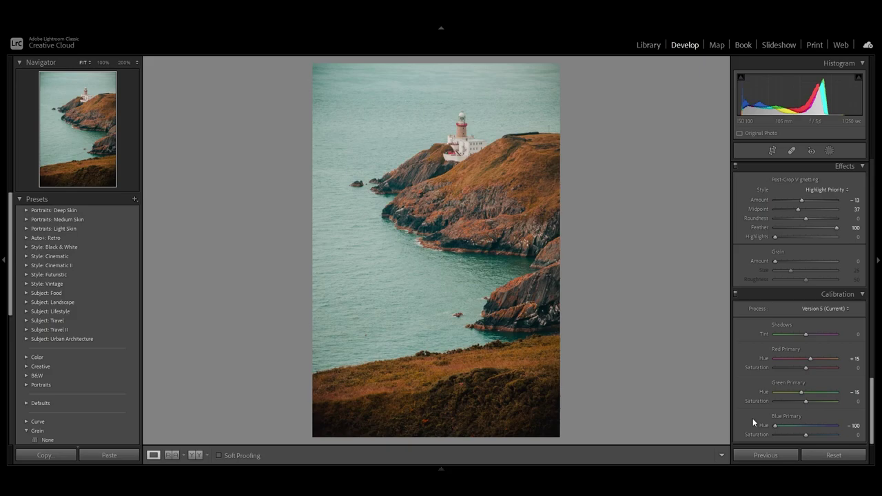
Step: Lower HSL Orange Saturation to -26 and raise Aqua Hue to +40
{"action": "scroll", "coordinate": [753, 419], "scroll_direction": "up", "scroll_amount": 10}
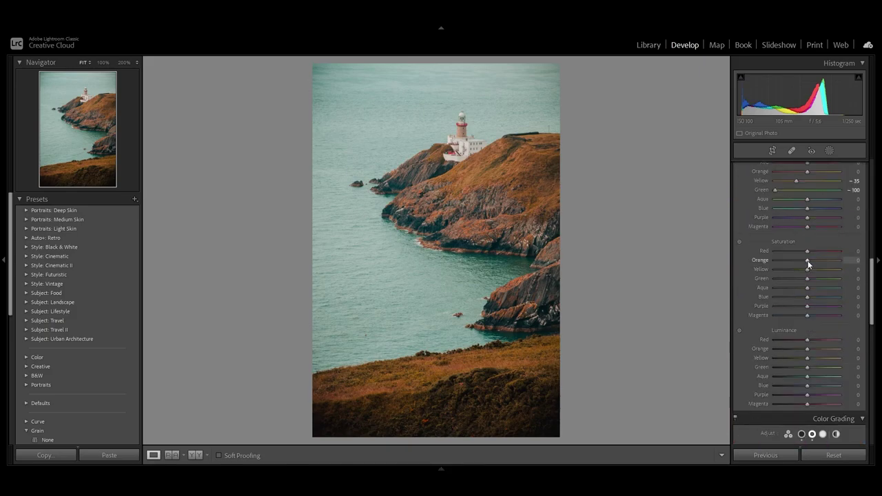
{"action": "left_click_drag", "start_coordinate": [807, 261], "coordinate": [799, 261]}
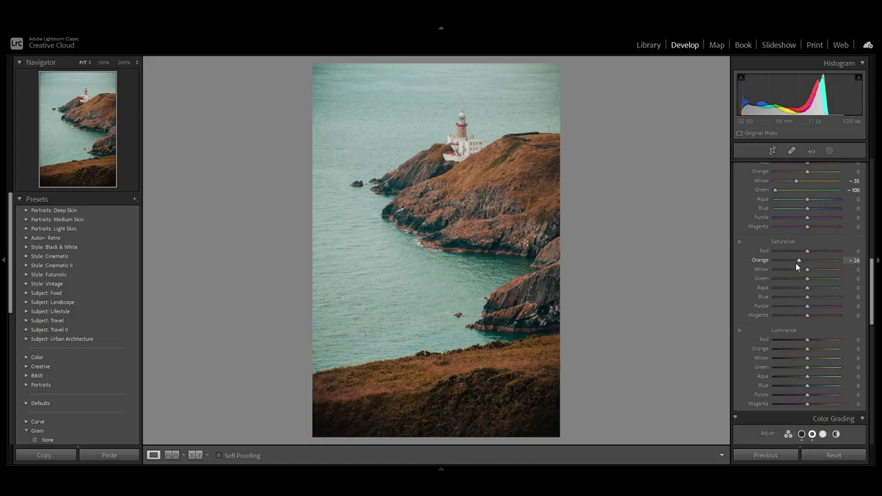
{"action": "left_click_drag", "start_coordinate": [806, 201], "coordinate": [820, 203]}
{"action": "scroll", "coordinate": [740, 261], "scroll_direction": "up", "scroll_amount": 2}
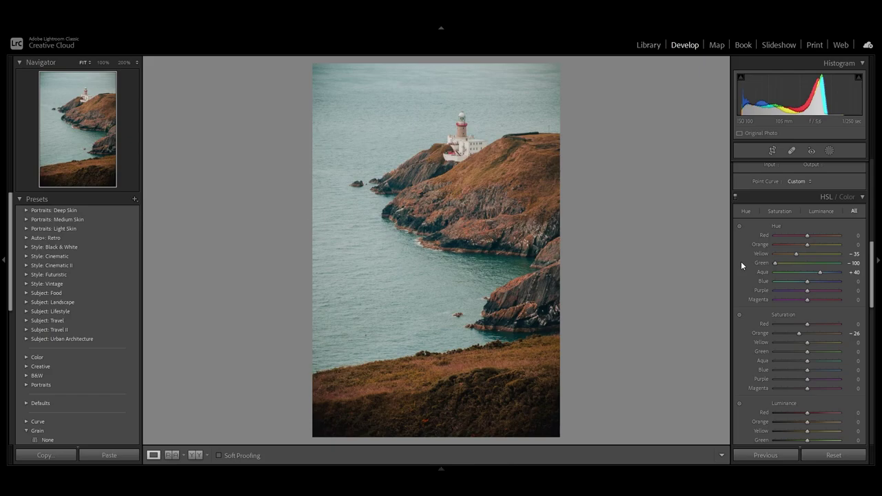
Step: Compare before/after with Y and return to the ungraded green version of the photo
{"action": "key", "text": "y"}
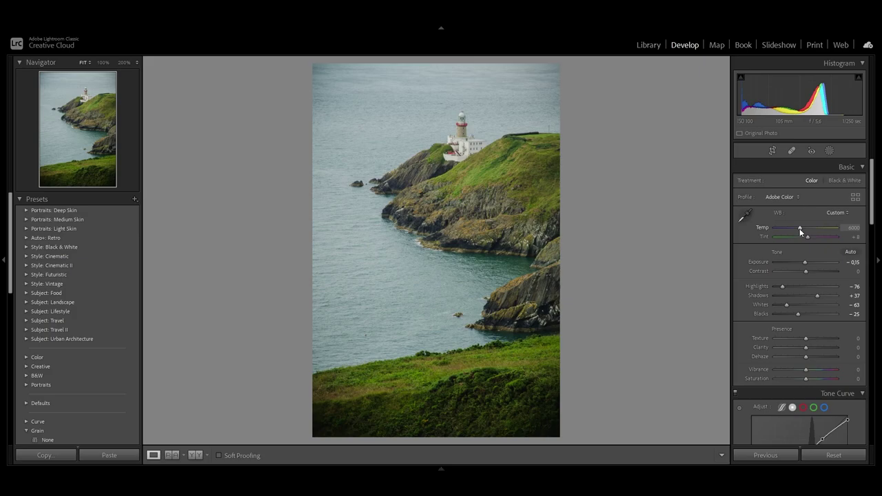
Step: Set the white balance Temp to 5300
{"action": "left_click_drag", "start_coordinate": [800, 228], "coordinate": [797, 227]}
{"action": "left_click", "coordinate": [852, 227]}
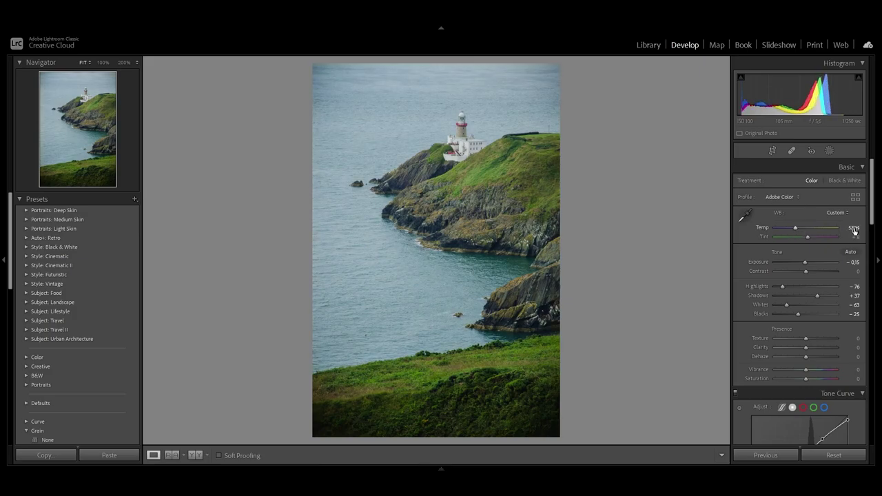
{"action": "type", "text": "5300"}
{"action": "key", "text": "Return"}
Step: Set Green and Yellow Saturation to -100 and their Luminance to +70
{"action": "scroll", "coordinate": [807, 317], "scroll_direction": "down", "scroll_amount": 10}
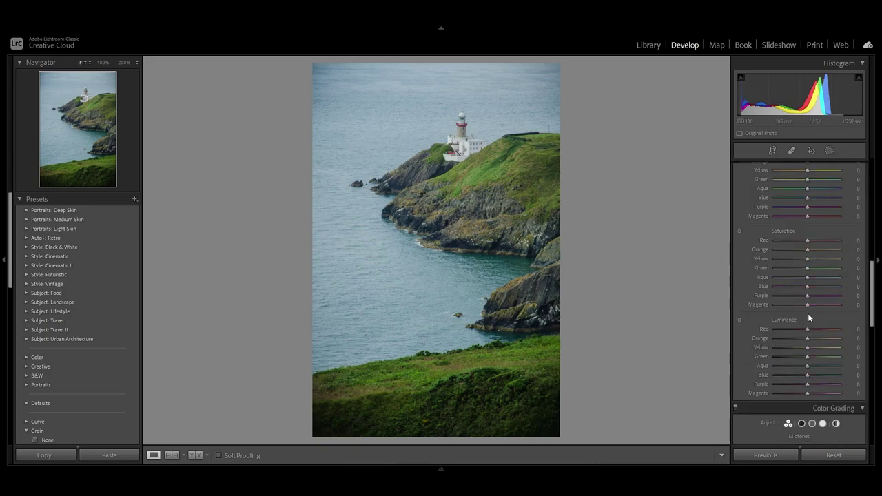
{"action": "scroll", "coordinate": [809, 318], "scroll_direction": "up", "scroll_amount": 3}
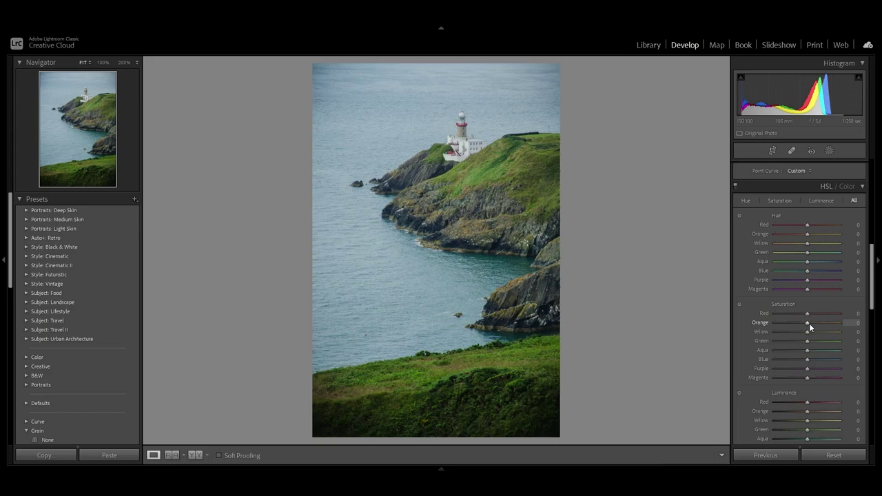
{"action": "left_click_drag", "start_coordinate": [807, 340], "coordinate": [747, 341]}
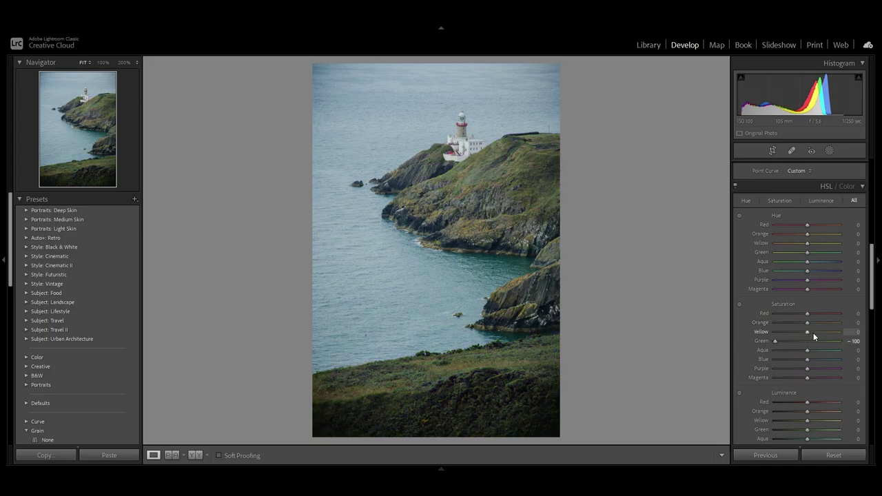
{"action": "left_click_drag", "start_coordinate": [813, 333], "coordinate": [734, 331]}
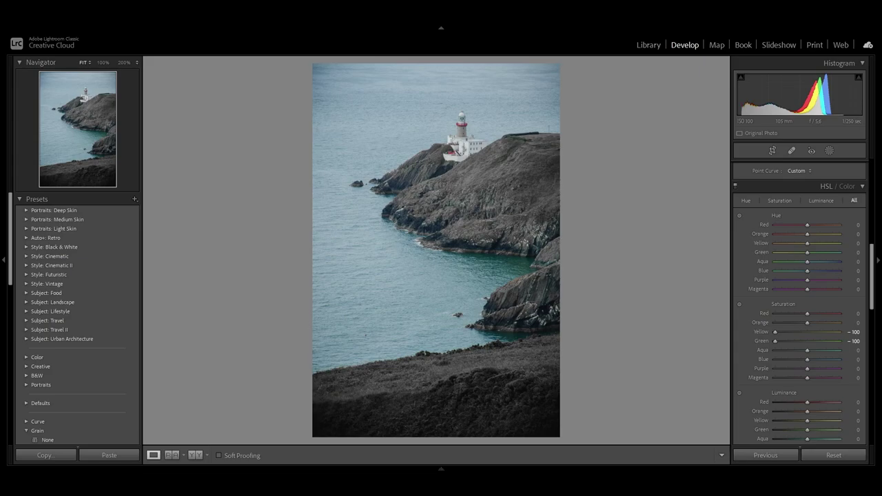
{"action": "scroll", "coordinate": [756, 310], "scroll_direction": "down", "scroll_amount": 3}
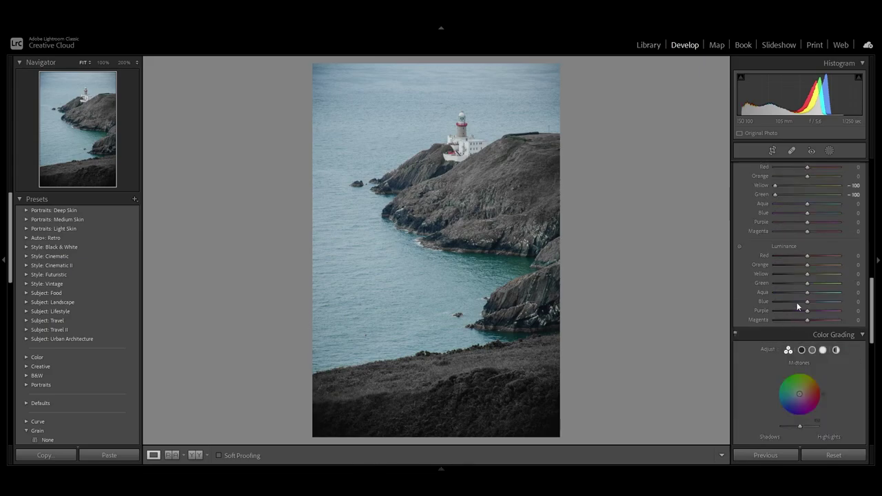
{"action": "left_click_drag", "start_coordinate": [808, 277], "coordinate": [831, 275]}
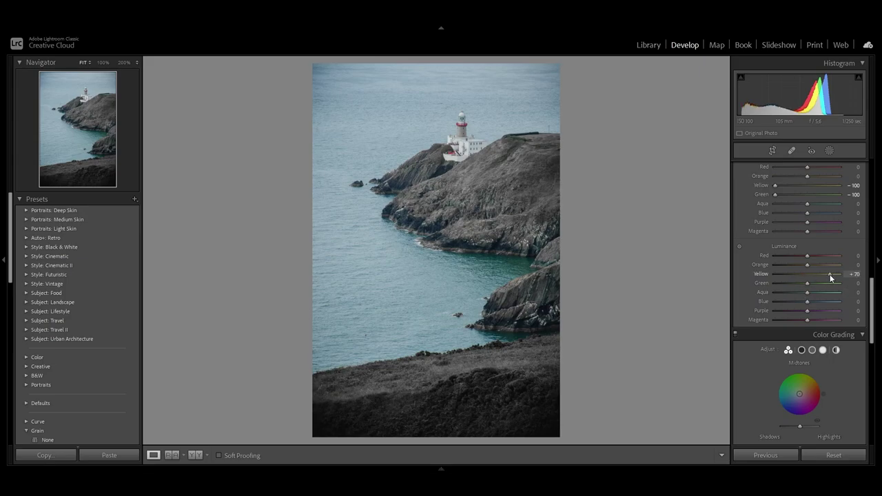
{"action": "left_click", "coordinate": [830, 283]}
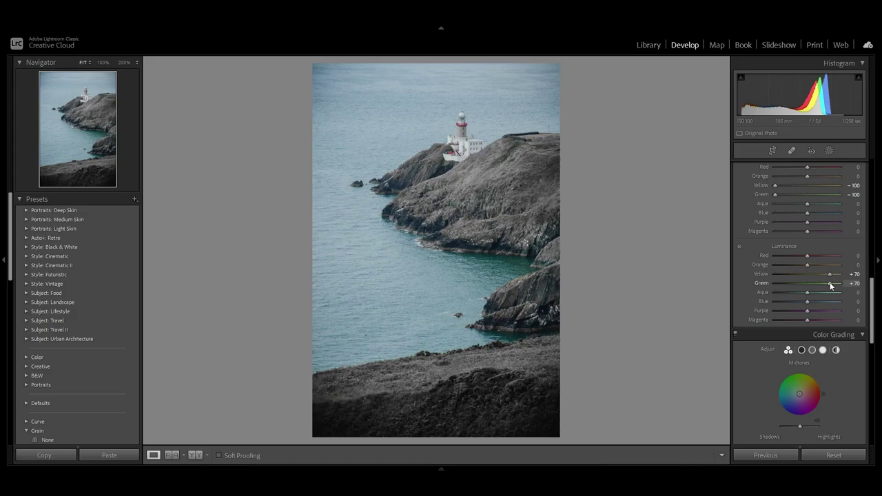
{"action": "scroll", "coordinate": [755, 351], "scroll_direction": "down", "scroll_amount": 2}
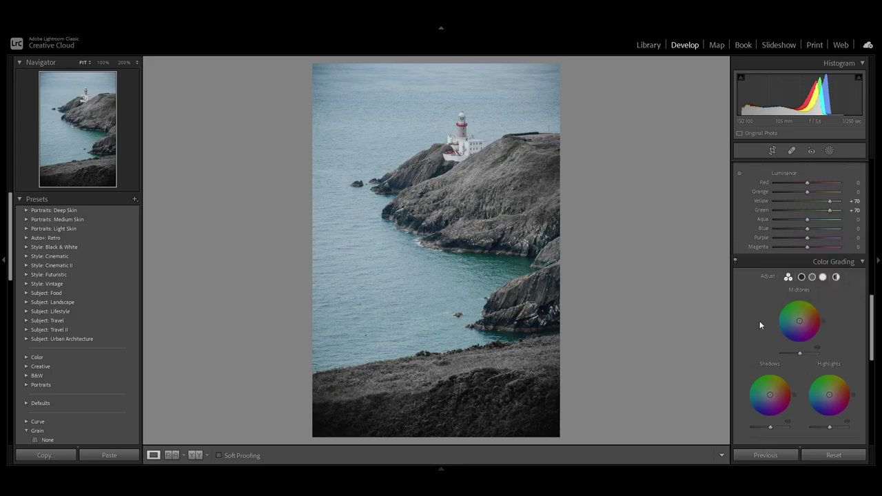
Step: Tint the Color Grading shadows purple (Hue 260) at Saturation 15
{"action": "left_click", "coordinate": [800, 277]}
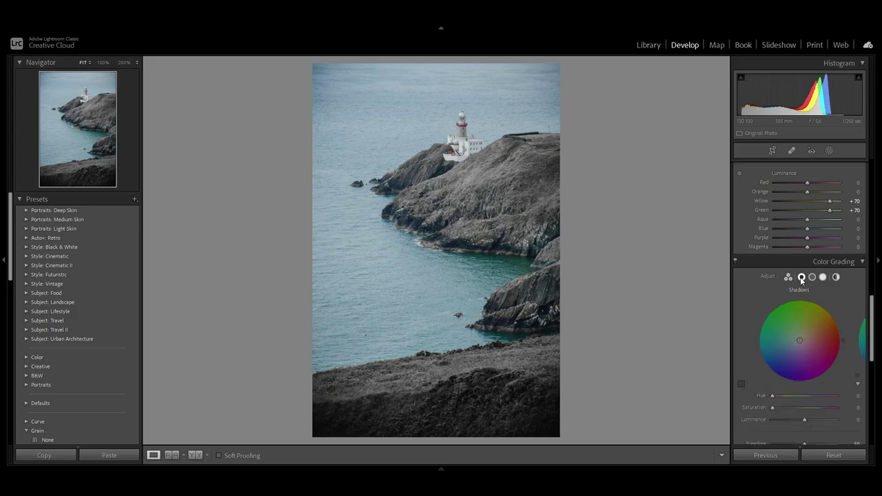
{"action": "scroll", "coordinate": [826, 280], "scroll_direction": "down", "scroll_amount": 2}
{"action": "left_click_drag", "start_coordinate": [811, 270], "coordinate": [794, 297]}
{"action": "left_click_drag", "start_coordinate": [822, 334], "coordinate": [782, 336]}
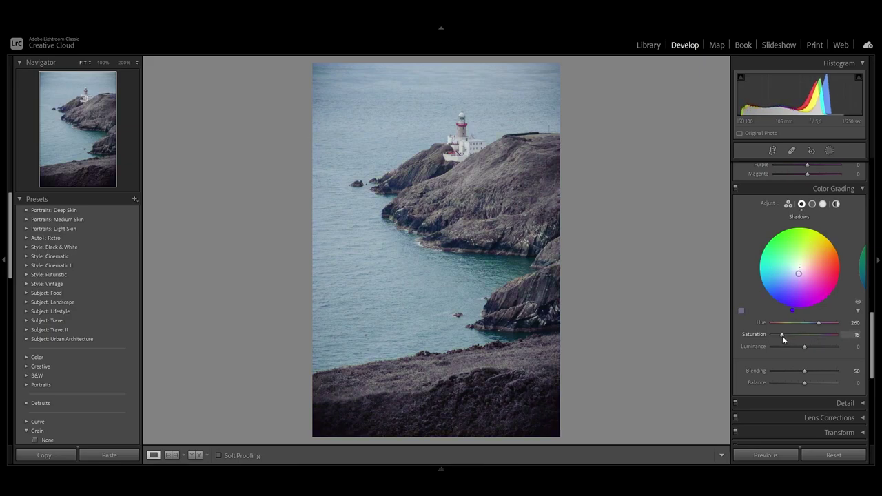
Step: Give the midtones a faint cool blue, Hue 200 at about Saturation 10
{"action": "left_click", "coordinate": [811, 204]}
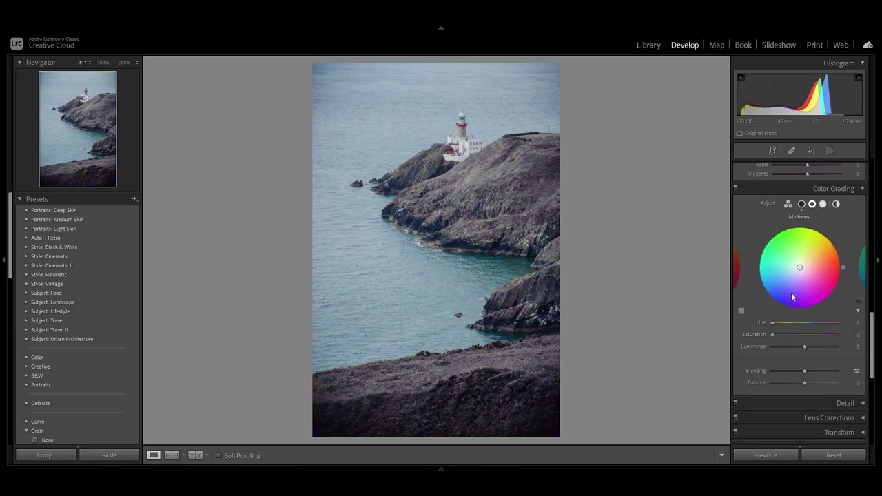
{"action": "left_click_drag", "start_coordinate": [804, 273], "coordinate": [784, 274]}
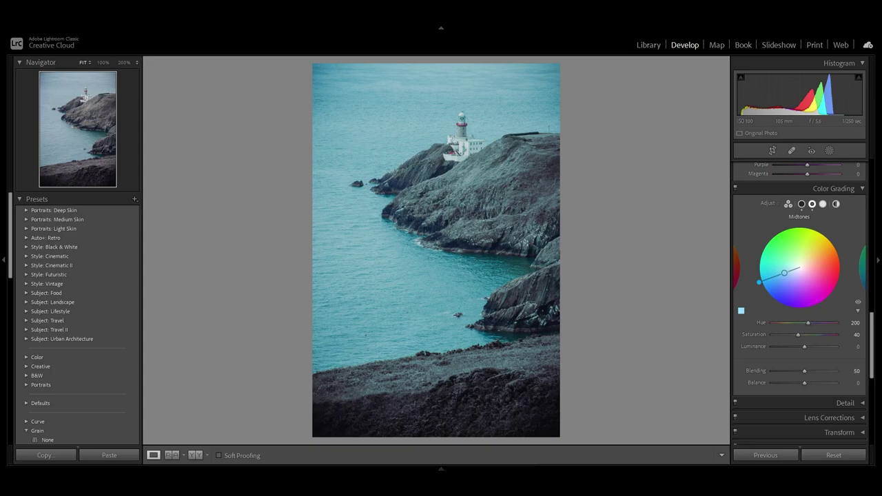
{"action": "left_click_drag", "start_coordinate": [784, 273], "coordinate": [797, 272]}
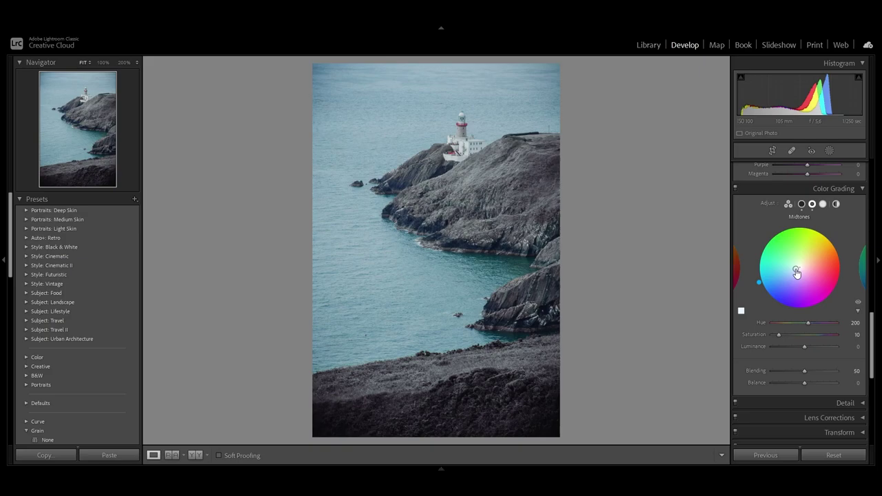
Step: Set Calibration Red Primary Hue and Green Primary Hue both to -30
{"action": "scroll", "coordinate": [845, 300], "scroll_direction": "down", "scroll_amount": 10}
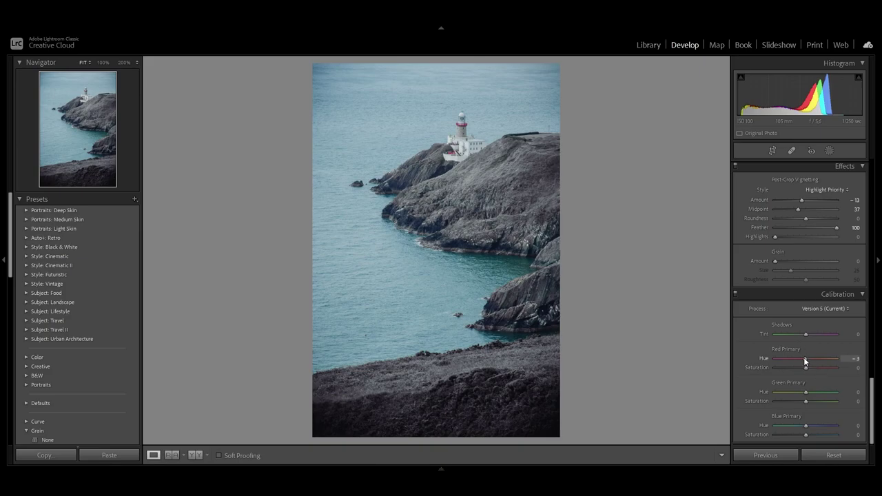
{"action": "mouse_move", "coordinate": [803, 357]}
{"action": "left_mouse_down"}
{"action": "mouse_move", "coordinate": [788, 359]}
{"action": "mouse_move", "coordinate": [796, 360]}
{"action": "left_mouse_up"}
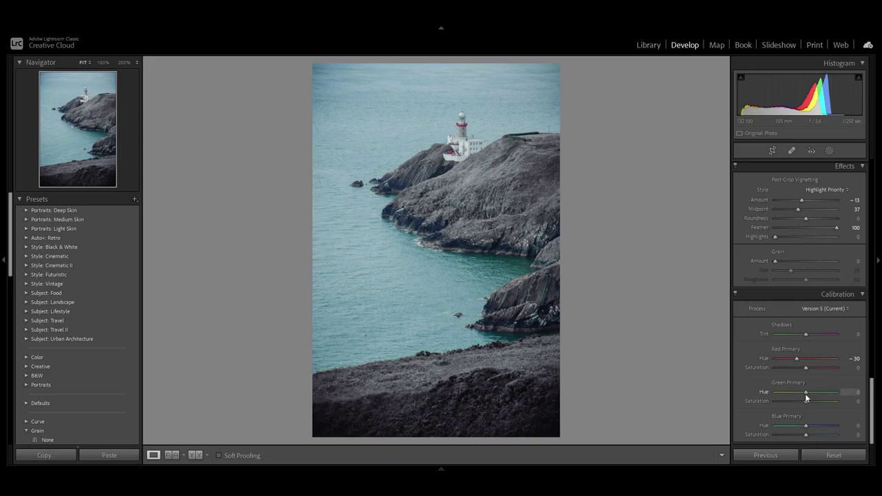
{"action": "left_click_drag", "start_coordinate": [798, 394], "coordinate": [796, 394]}
Step: Return to the ungraded photo with Y, then shift HSL Yellow and Green Hue to -17
{"action": "key", "text": "y"}
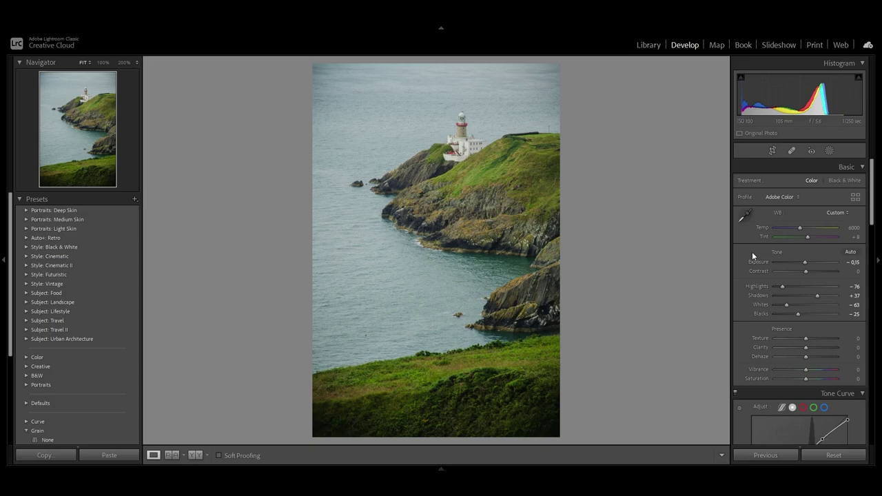
{"action": "scroll", "coordinate": [752, 251], "scroll_direction": "down", "scroll_amount": 10}
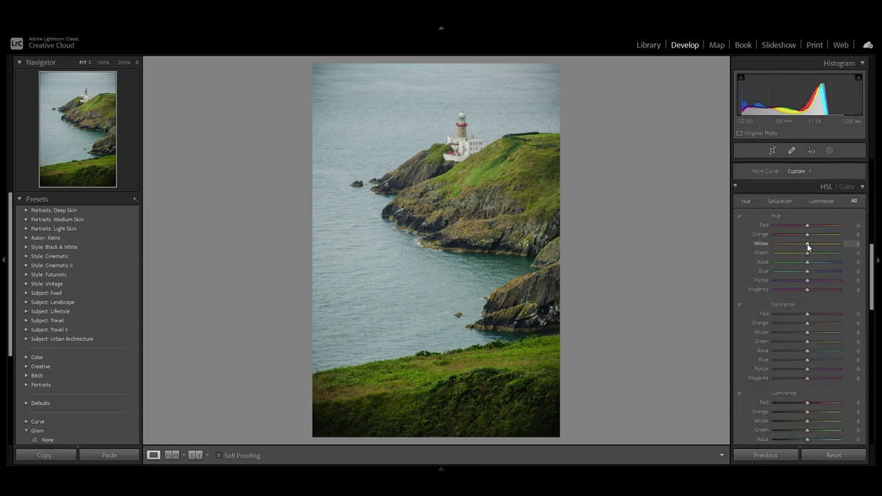
{"action": "left_click_drag", "start_coordinate": [808, 247], "coordinate": [803, 252]}
{"action": "scroll", "coordinate": [803, 255], "scroll_direction": "up", "scroll_amount": 1}
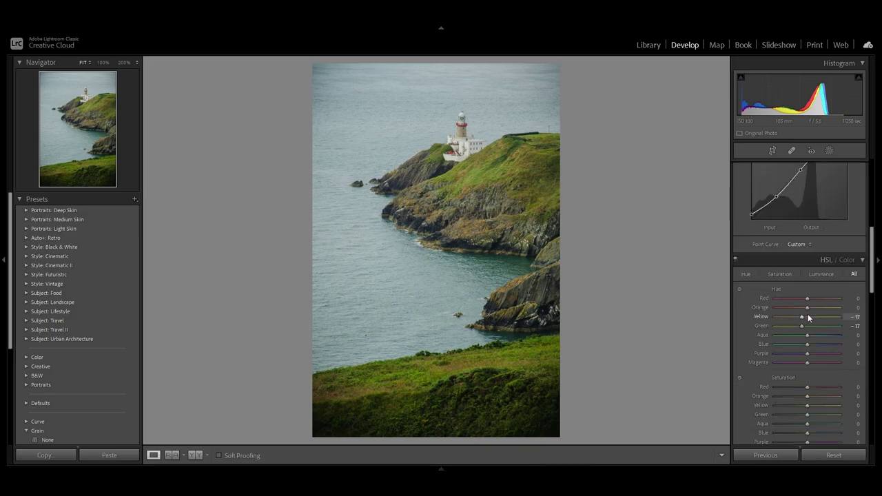
{"action": "scroll", "coordinate": [805, 289], "scroll_direction": "down", "scroll_amount": 4}
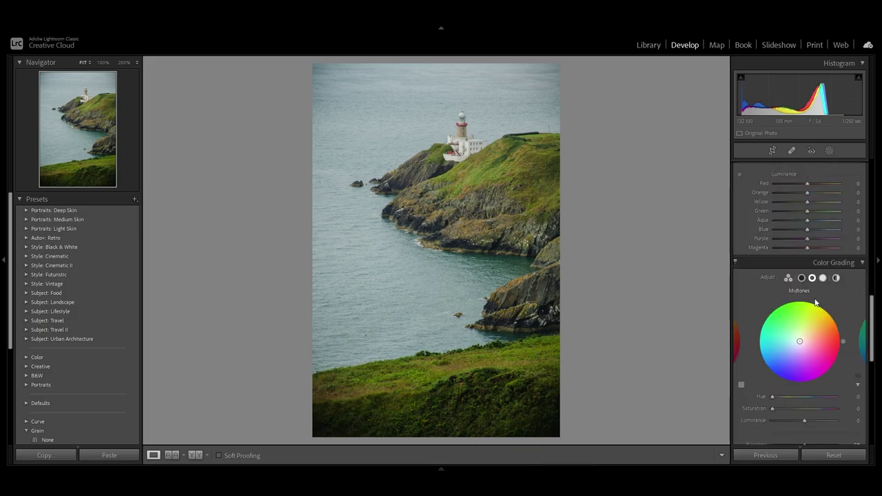
Step: In Color Grading, tint the shadows faint magenta (hue 300) and the midtones yellow-green (hue 80, saturation 15)
{"action": "left_click", "coordinate": [802, 278]}
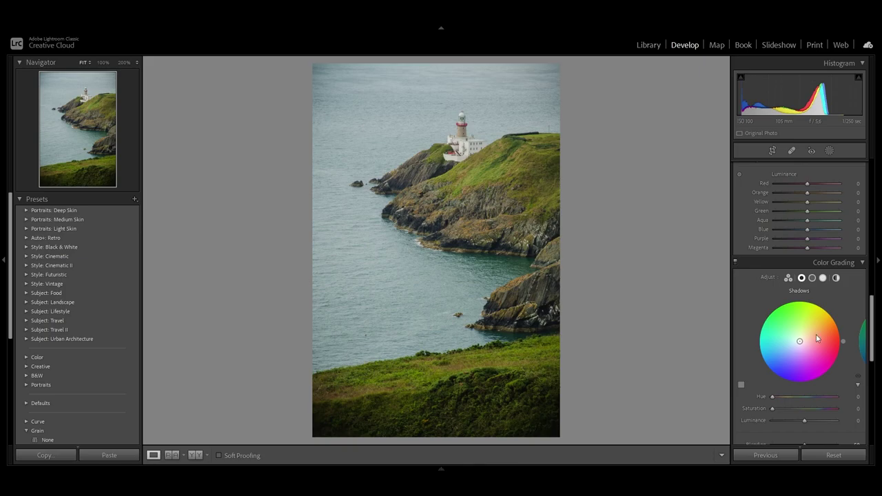
{"action": "left_click_drag", "start_coordinate": [819, 338], "coordinate": [811, 365]}
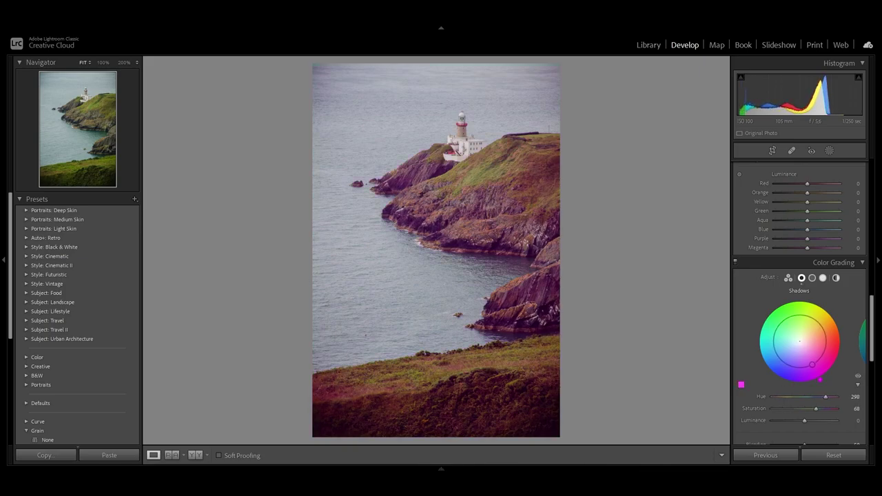
{"action": "left_click_drag", "start_coordinate": [816, 408], "coordinate": [783, 408]}
{"action": "left_click", "coordinate": [811, 277]}
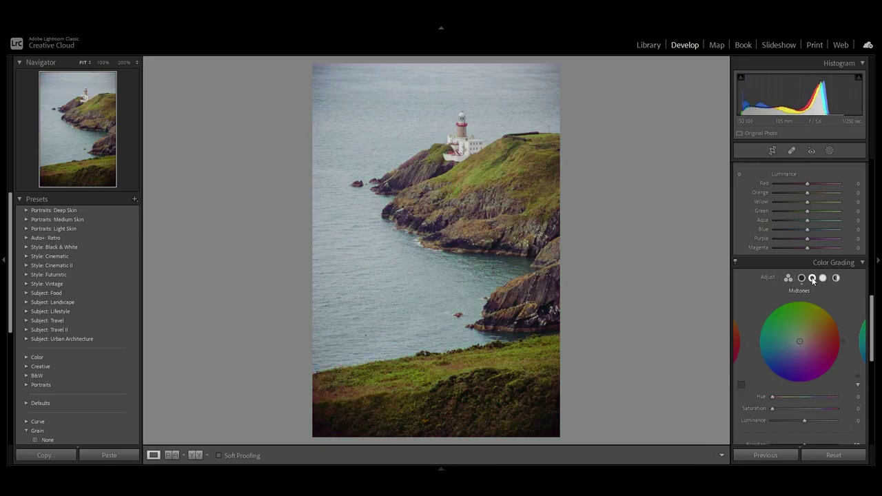
{"action": "mouse_move", "coordinate": [801, 334]}
{"action": "left_mouse_down"}
{"action": "mouse_move", "coordinate": [804, 317]}
{"action": "mouse_move", "coordinate": [799, 338]}
{"action": "left_mouse_up"}
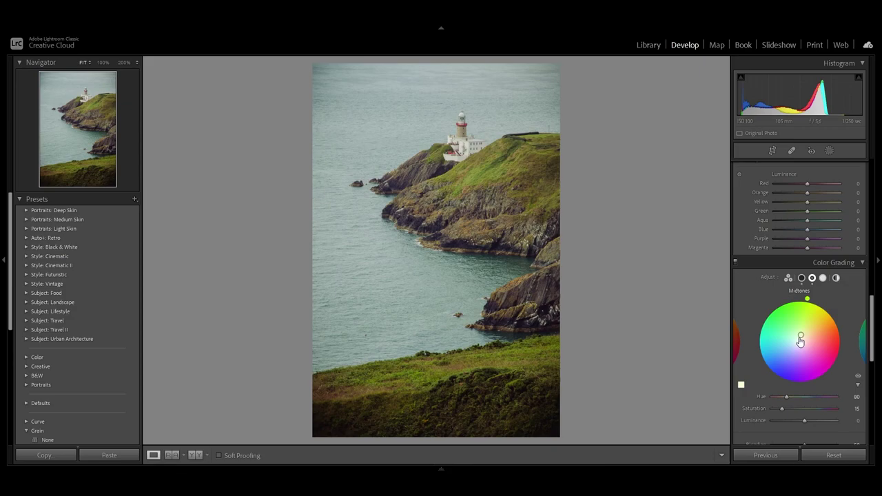
Step: Set Calibration Green Primary Hue to -15 and Blue Primary Hue to +25, then compare Before/After
{"action": "scroll", "coordinate": [839, 339], "scroll_direction": "down", "scroll_amount": 5}
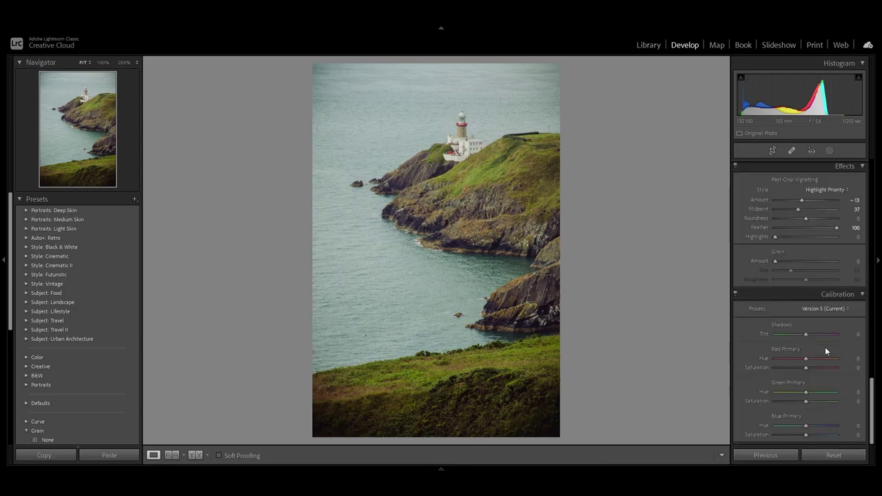
{"action": "left_click_drag", "start_coordinate": [804, 392], "coordinate": [801, 395]}
{"action": "left_click_drag", "start_coordinate": [806, 425], "coordinate": [788, 425]}
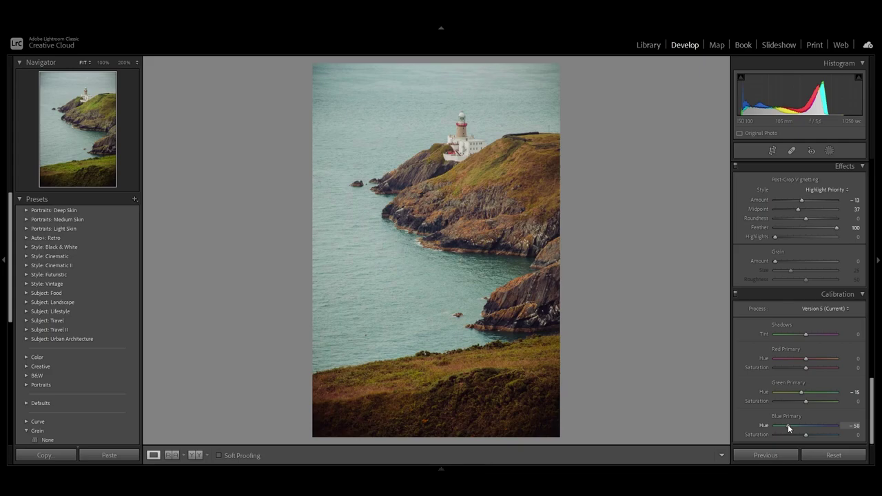
{"action": "left_click_drag", "start_coordinate": [788, 424], "coordinate": [814, 429]}
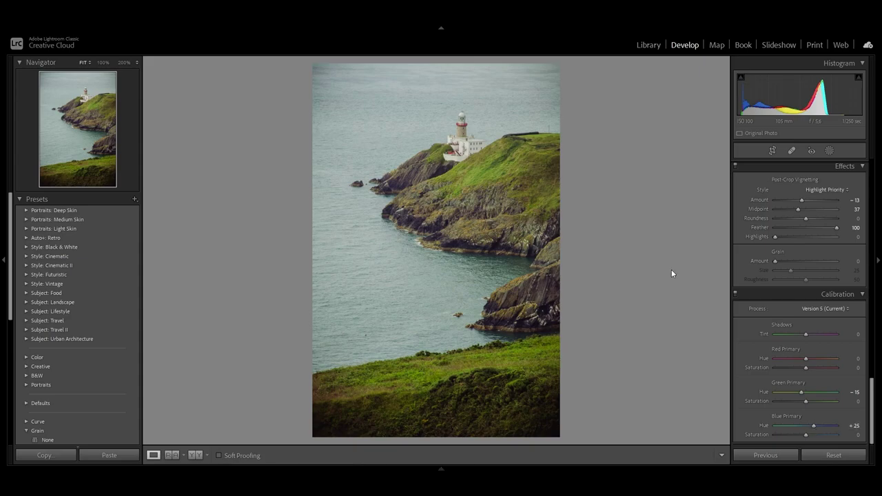
{"action": "key", "text": "y"}
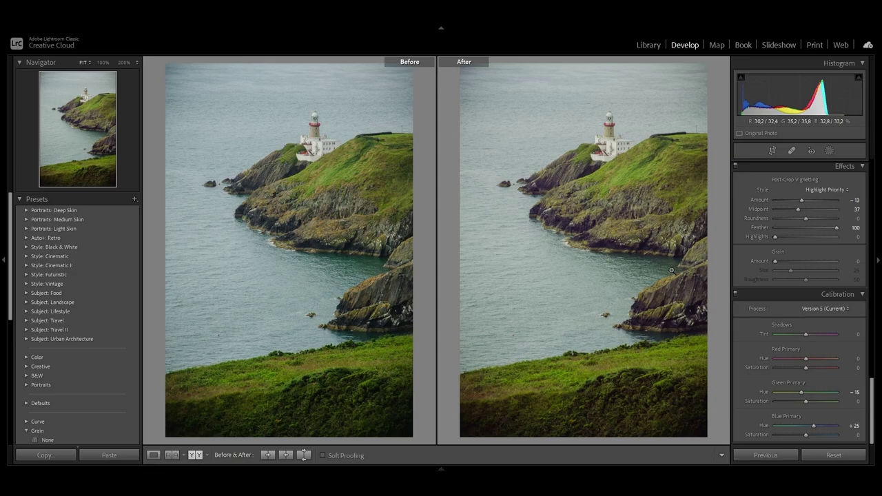
Step: Back in single view, warm Temp to 6702 and set HSL Green Hue to +16
{"action": "key", "text": "y"}
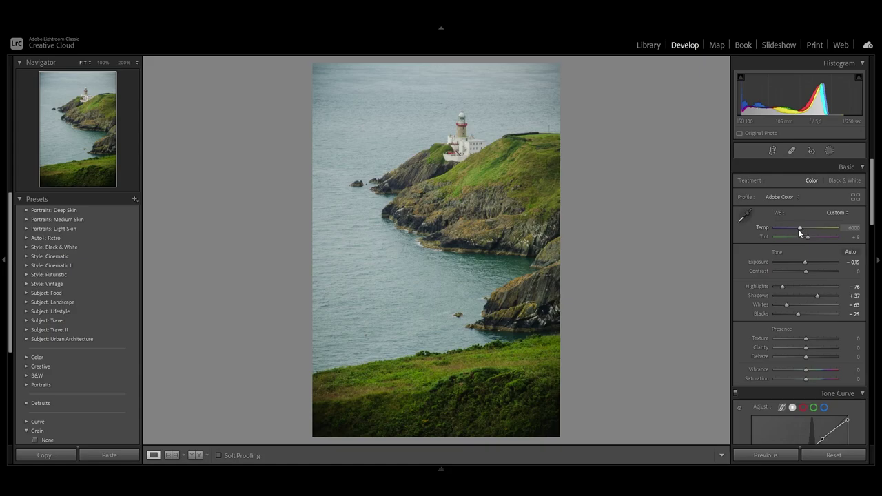
{"action": "left_click_drag", "start_coordinate": [798, 229], "coordinate": [802, 230]}
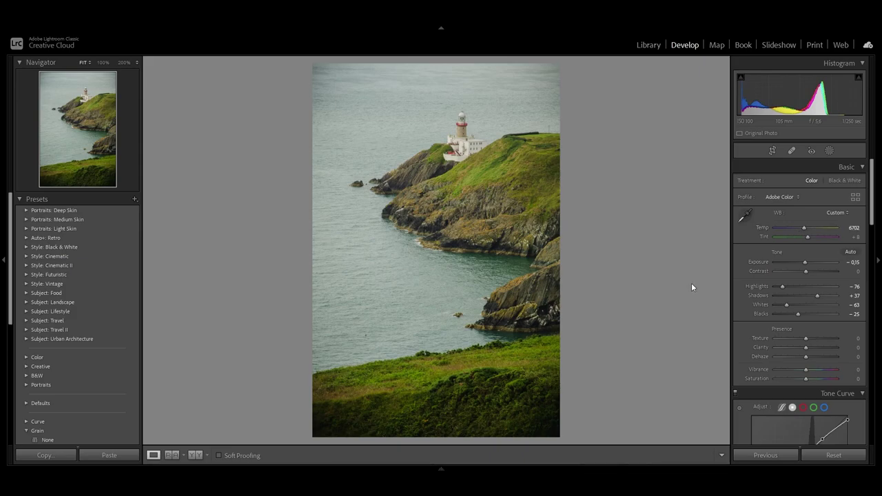
{"action": "scroll", "coordinate": [793, 304], "scroll_direction": "down", "scroll_amount": 10}
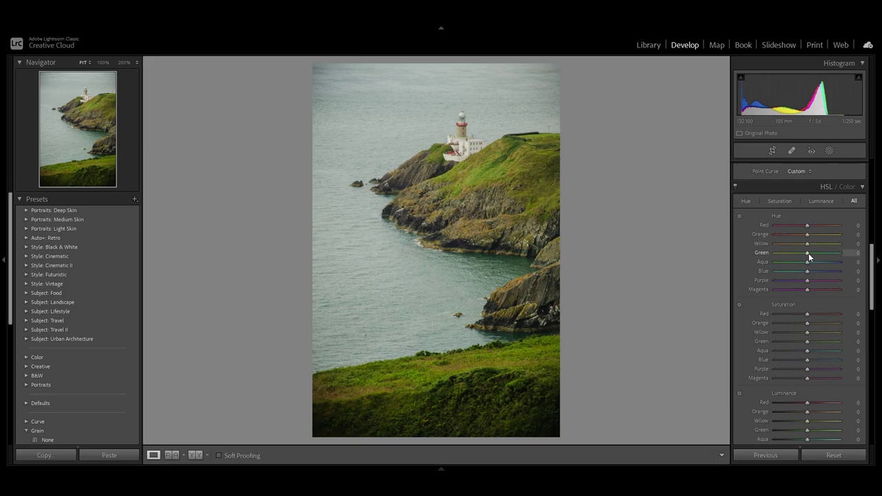
{"action": "left_click_drag", "start_coordinate": [808, 253], "coordinate": [809, 253]}
Step: Raise Green and Aqua Saturation to +30 and Green and Aqua Luminance to +20
{"action": "scroll", "coordinate": [814, 253], "scroll_direction": "up", "scroll_amount": 2}
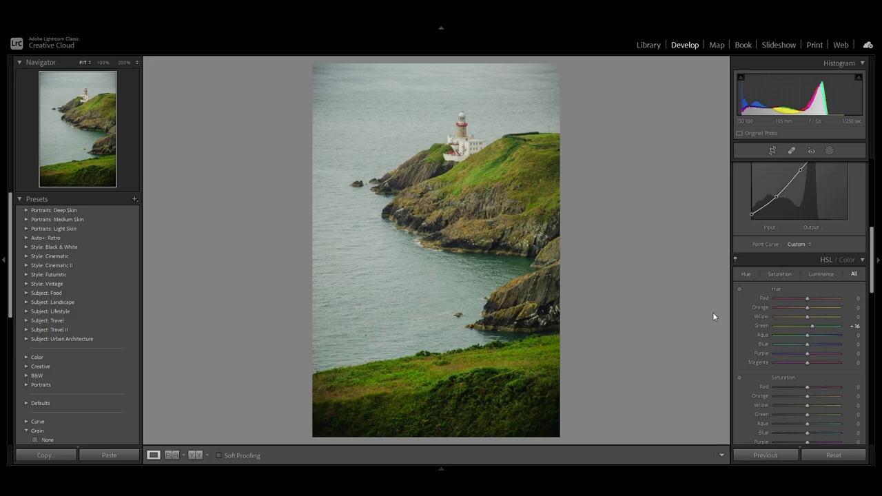
{"action": "scroll", "coordinate": [809, 341], "scroll_direction": "down", "scroll_amount": 2}
{"action": "left_click_drag", "start_coordinate": [810, 341], "coordinate": [817, 352]}
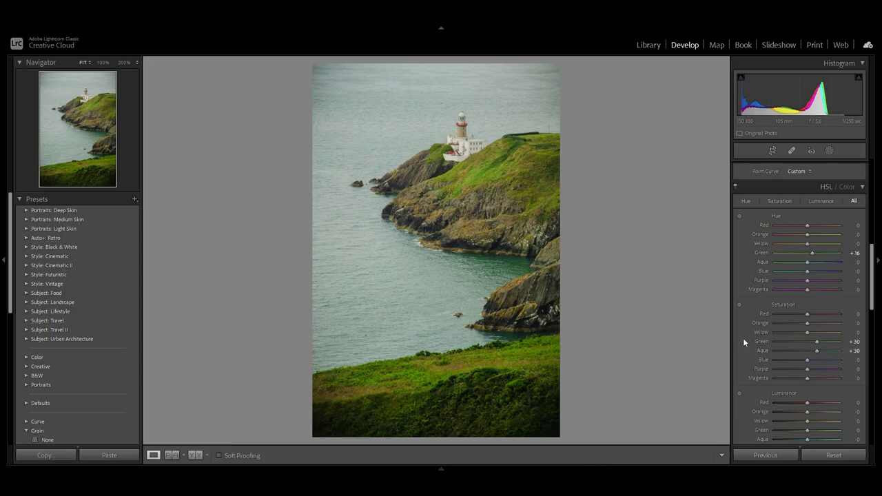
{"action": "scroll", "coordinate": [746, 339], "scroll_direction": "down", "scroll_amount": 2}
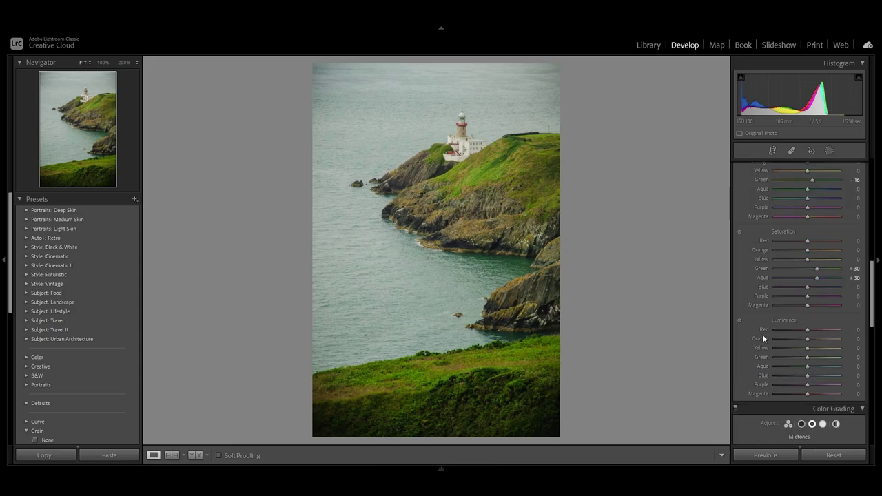
{"action": "left_click_drag", "start_coordinate": [807, 357], "coordinate": [813, 368]}
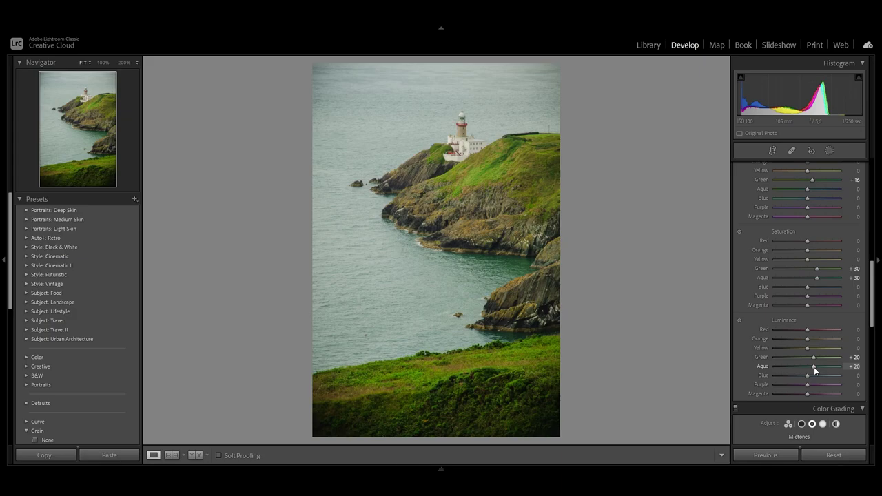
Step: In Color Grading, set shadows to hue 60 and midtones to hue 35, both at saturation 15
{"action": "scroll", "coordinate": [752, 319], "scroll_direction": "down", "scroll_amount": 6}
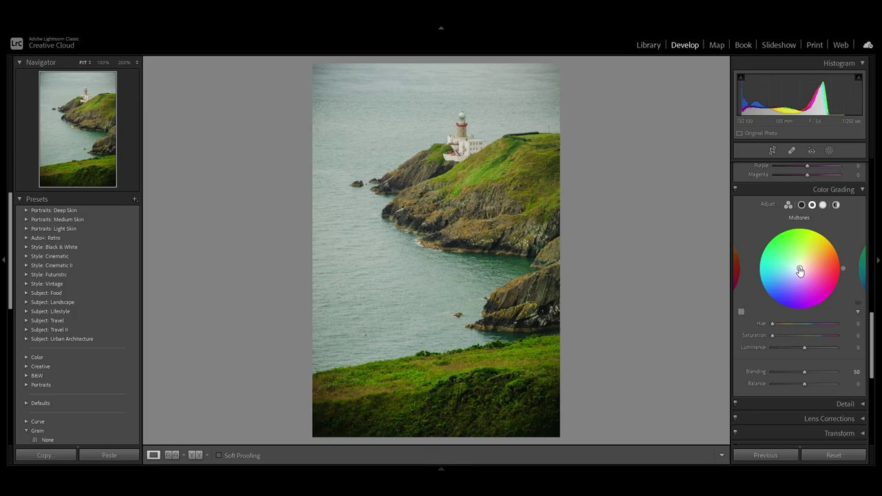
{"action": "left_click", "coordinate": [801, 204]}
{"action": "left_click_drag", "start_coordinate": [803, 260], "coordinate": [803, 263]}
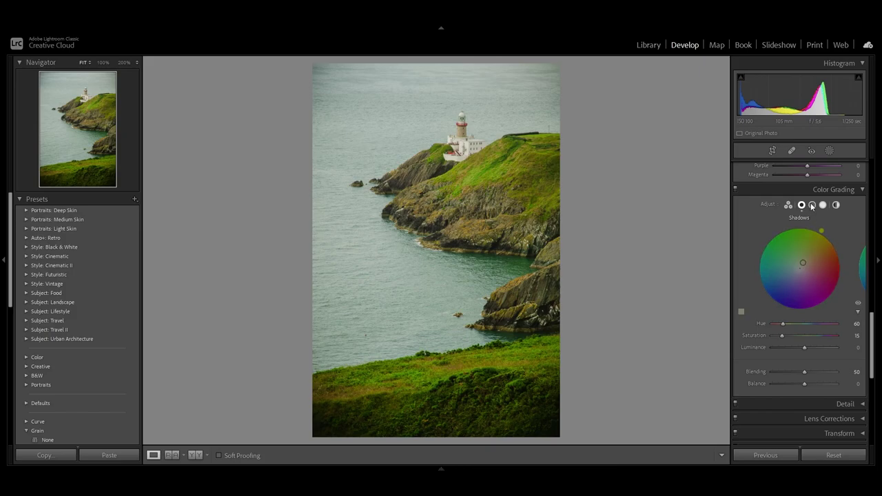
{"action": "left_click", "coordinate": [812, 204]}
{"action": "left_click_drag", "start_coordinate": [826, 234], "coordinate": [805, 267]}
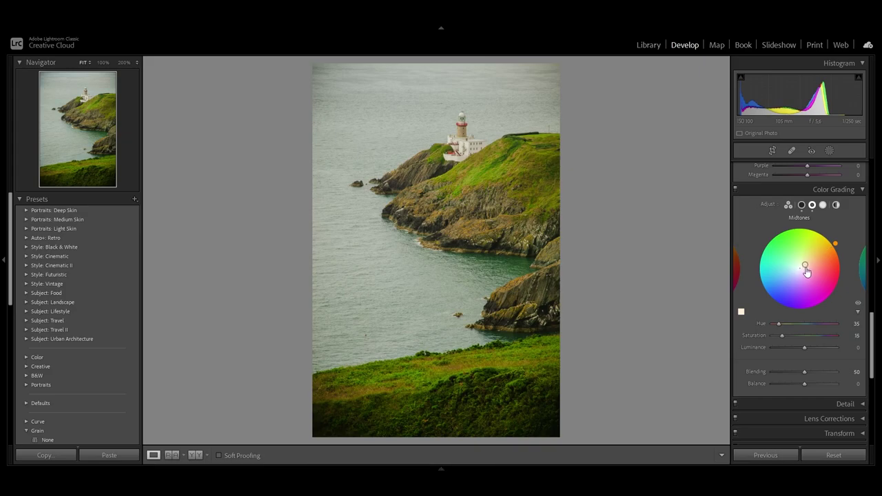
Step: Set Calibration Red and Green Primary Hue to +15 and Blue Primary Hue to +25
{"action": "scroll", "coordinate": [844, 287], "scroll_direction": "down", "scroll_amount": 8}
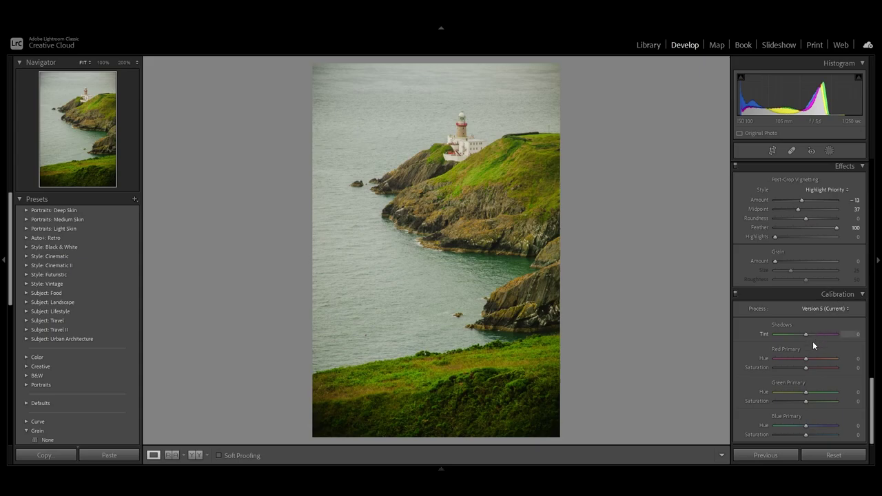
{"action": "left_click_drag", "start_coordinate": [806, 358], "coordinate": [811, 356]}
{"action": "left_click_drag", "start_coordinate": [810, 394], "coordinate": [811, 392]}
{"action": "left_click_drag", "start_coordinate": [806, 426], "coordinate": [815, 426]}
Step: Raise Red, Green and Blue Primary Saturation to +15 each
{"action": "left_click_drag", "start_coordinate": [805, 368], "coordinate": [809, 371]}
{"action": "left_click_drag", "start_coordinate": [810, 404], "coordinate": [813, 401]}
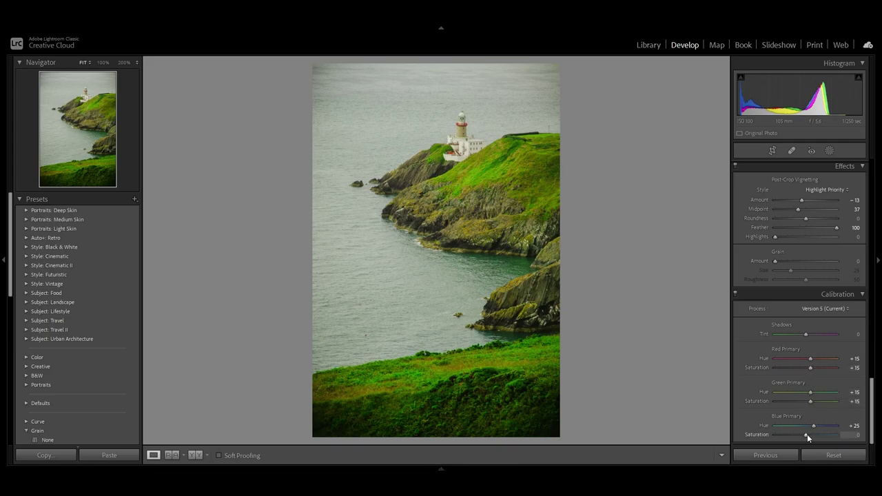
{"action": "left_click_drag", "start_coordinate": [806, 434], "coordinate": [811, 434]}
Step: Show the vivid summer edit beside the original in the Before & After view
{"action": "key", "text": "y"}
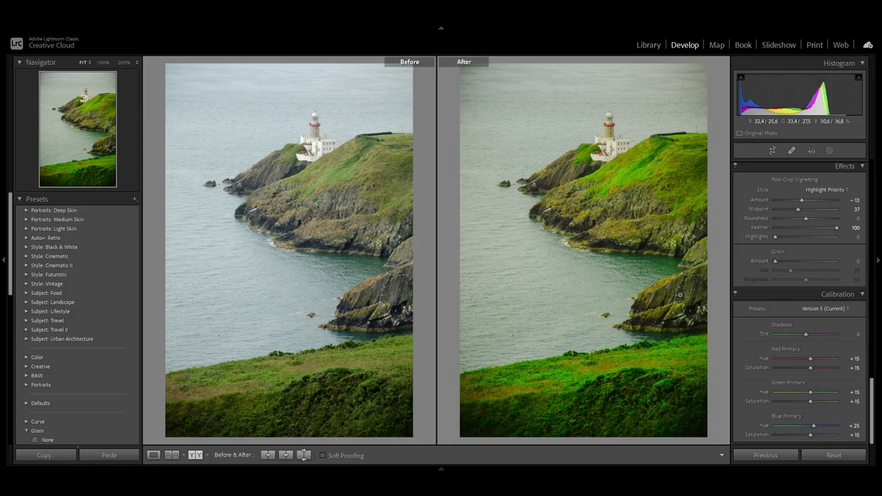